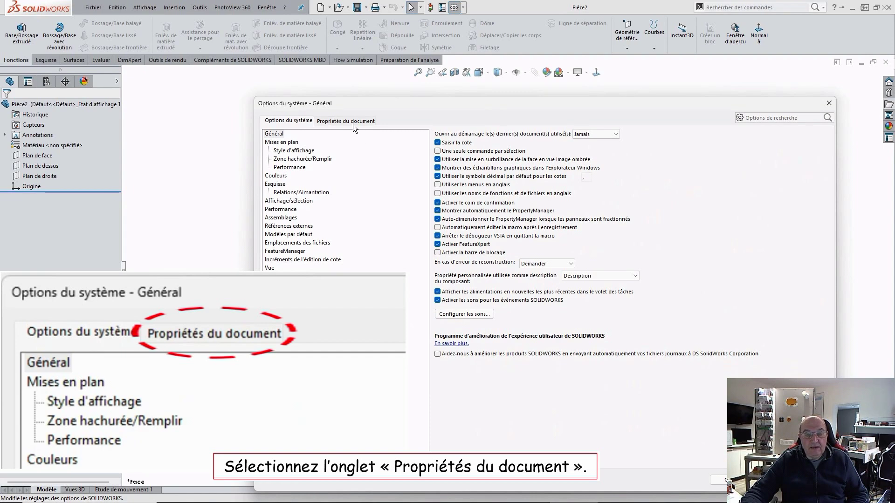
- Set the document's note annotation font to Arial with the Normal style
{"action": "left_click", "coordinate": [352, 122]}
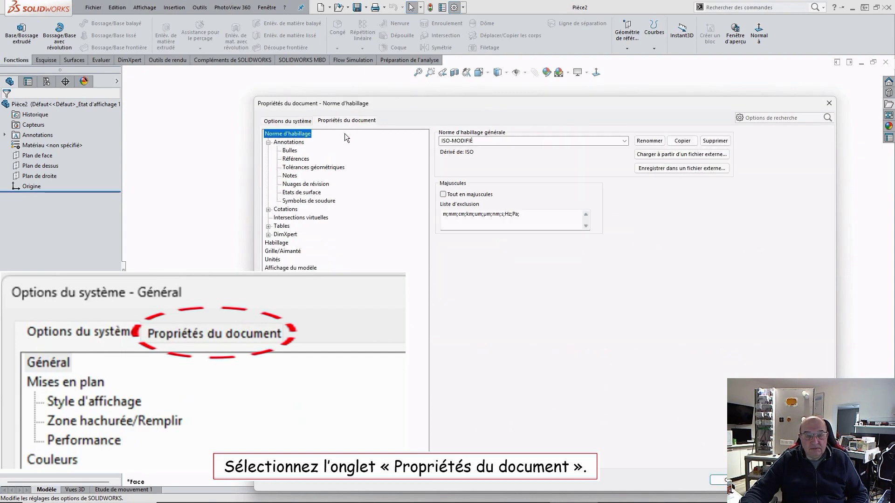
{"action": "left_click", "coordinate": [291, 177]}
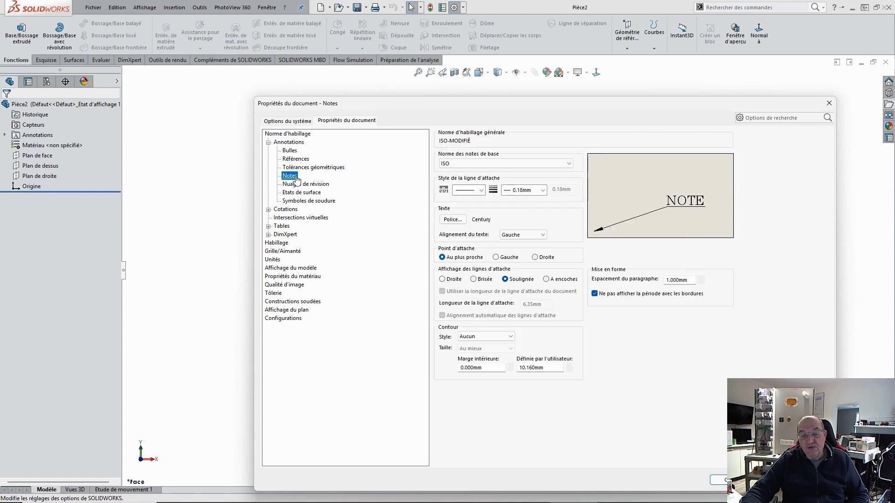
{"action": "left_click", "coordinate": [458, 221]}
{"action": "double_click", "coordinate": [465, 257]}
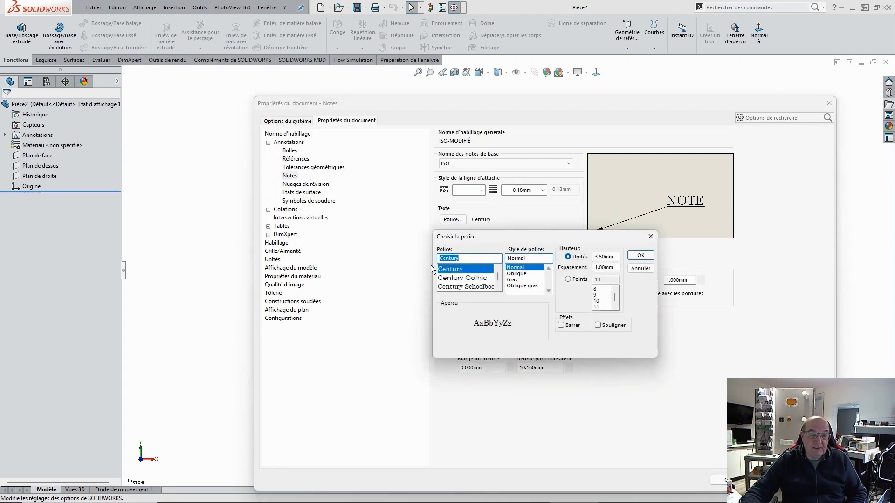
{"action": "type", "text": "aria"}
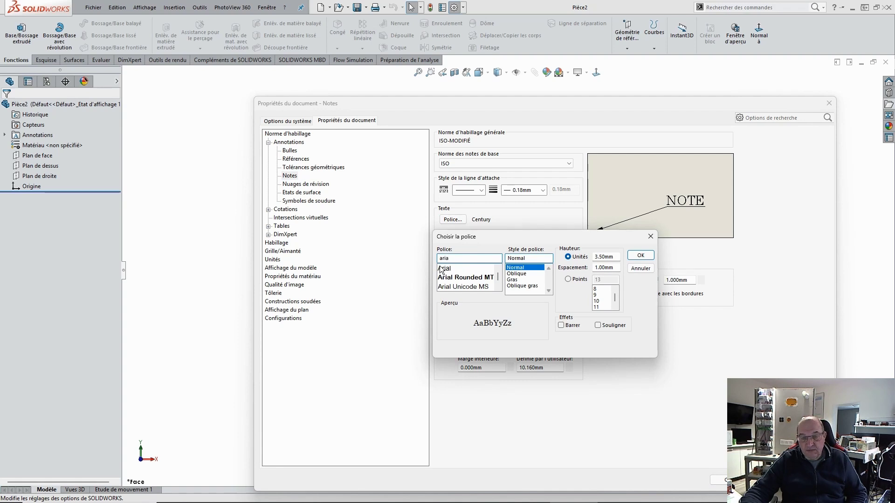
{"action": "left_click", "coordinate": [448, 270]}
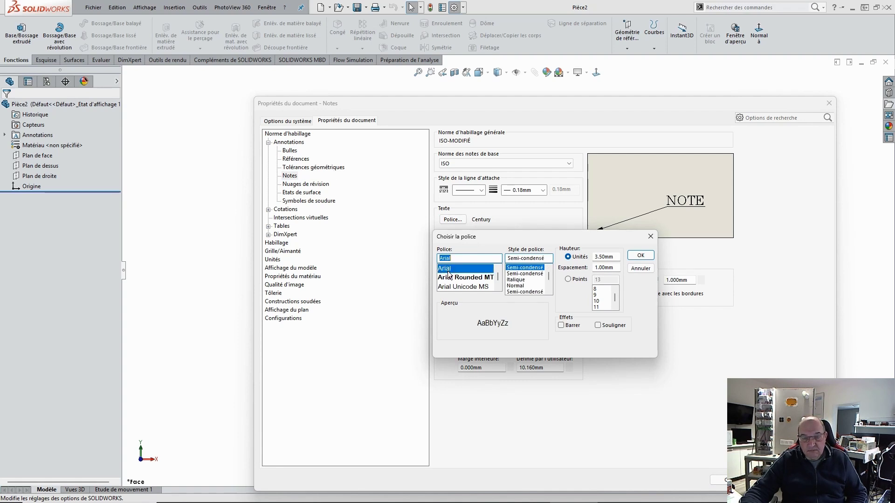
{"action": "left_click", "coordinate": [518, 286]}
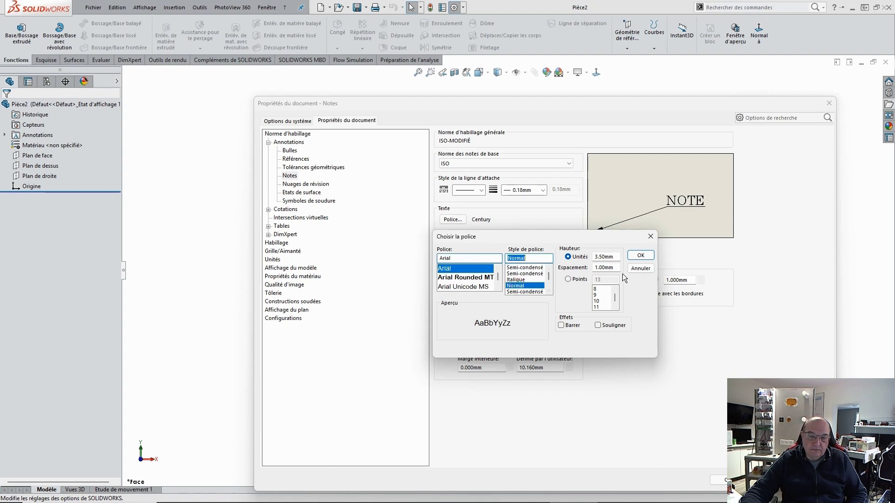
{"action": "left_click", "coordinate": [639, 255]}
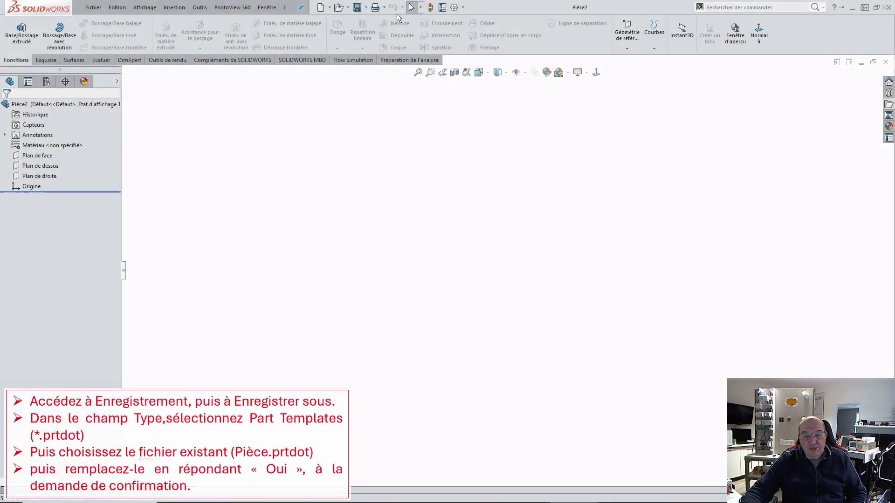
- Save the document as a Part Templates (*.prtdot) file, replacing the existing Pièce.prtdot in the templates folder
{"action": "left_click", "coordinate": [366, 8]}
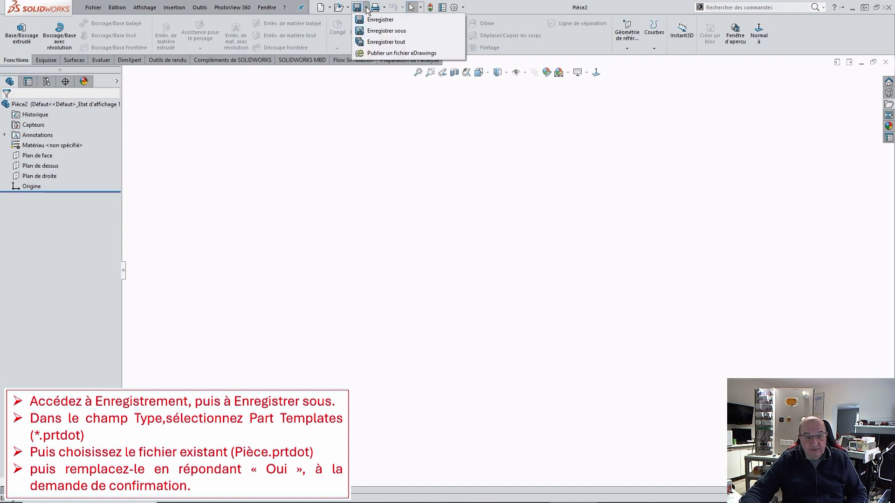
{"action": "left_click", "coordinate": [370, 31]}
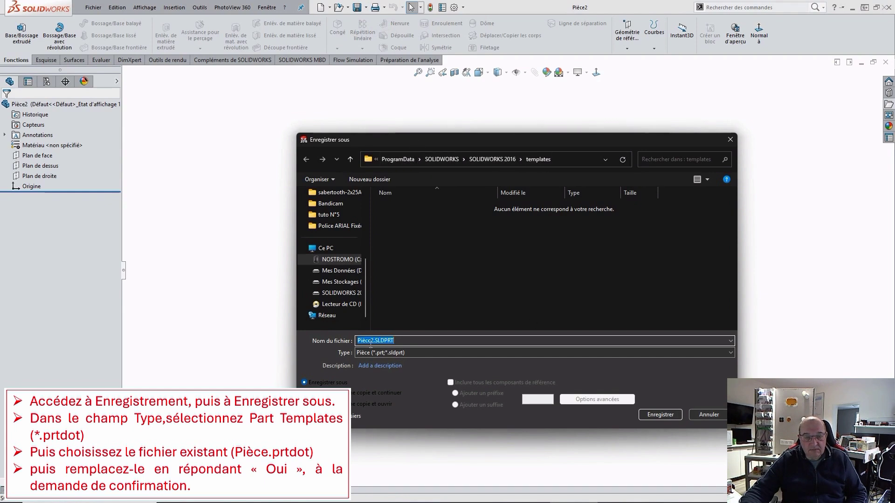
{"action": "left_click", "coordinate": [731, 353]}
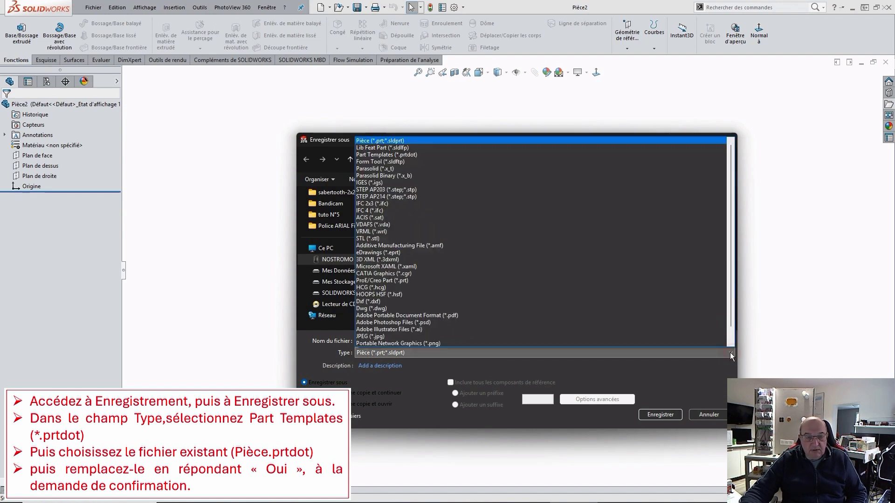
{"action": "left_click", "coordinate": [415, 156]}
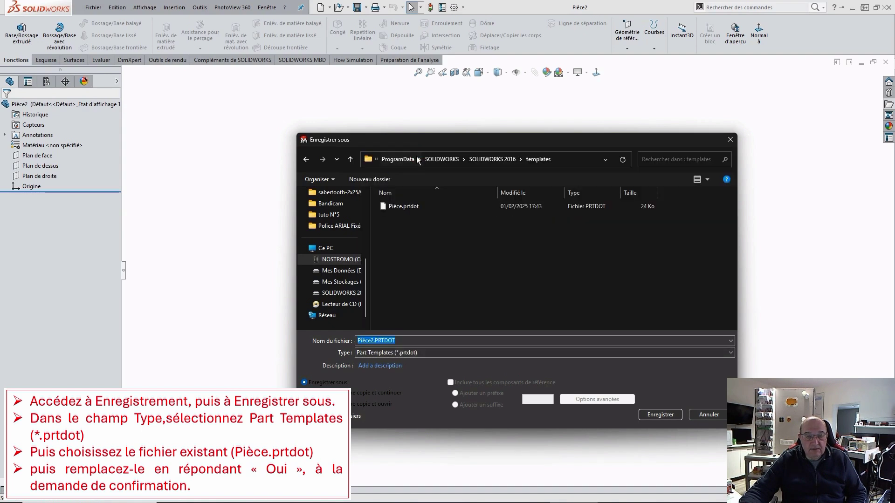
{"action": "left_click", "coordinate": [398, 207]}
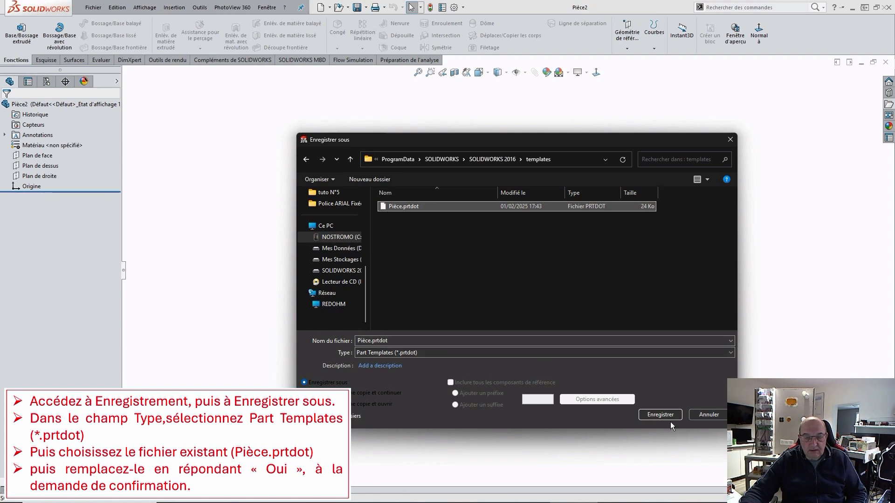
{"action": "left_click", "coordinate": [660, 413]}
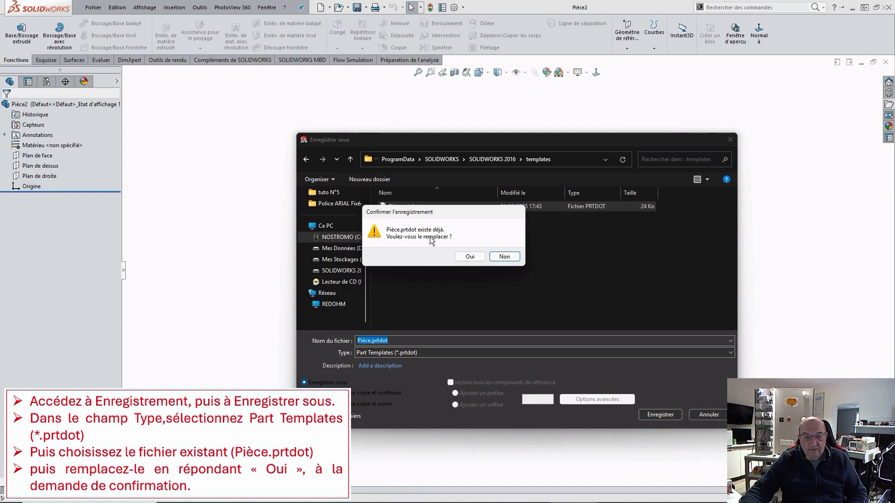
{"action": "left_click", "coordinate": [470, 256]}
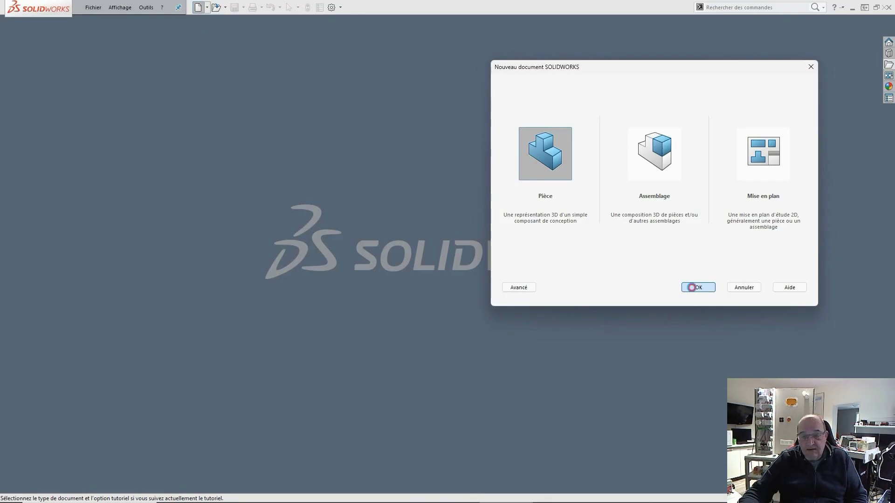
- Create a new part document and start a sketch on the front plane (Plan de face)
{"action": "left_click", "coordinate": [693, 288]}
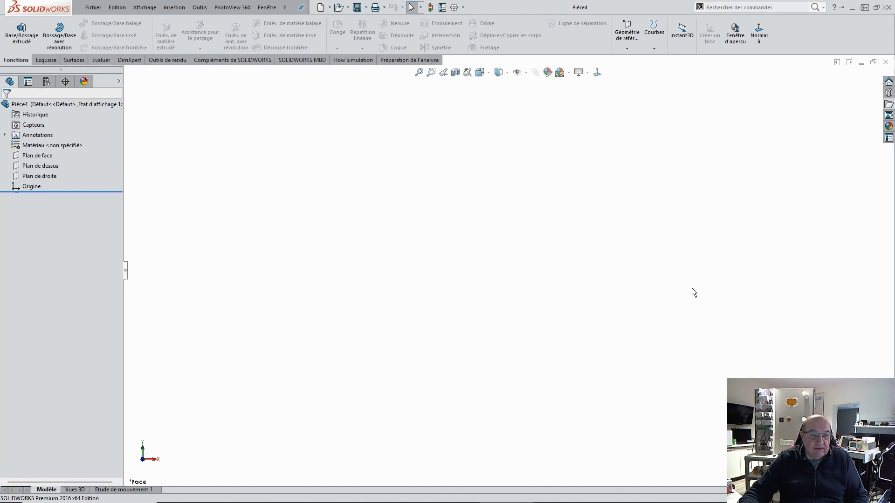
{"action": "left_click", "coordinate": [46, 63]}
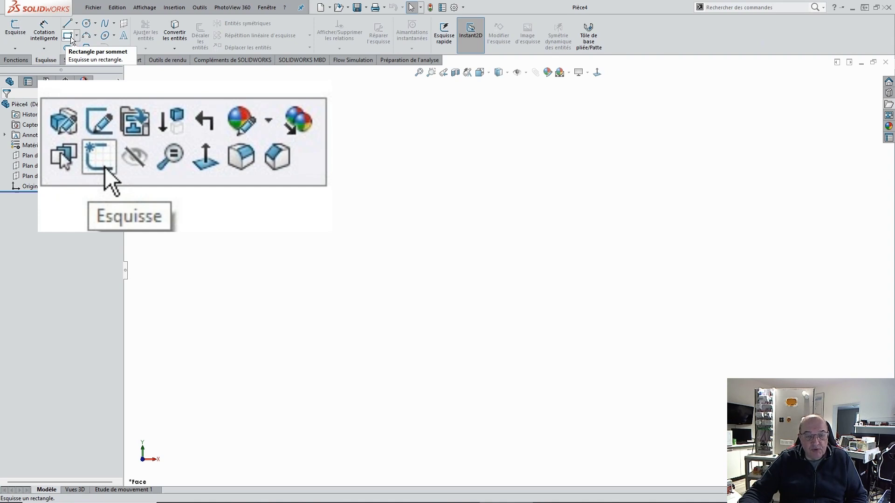
{"action": "left_click", "coordinate": [15, 28]}
{"action": "left_click", "coordinate": [441, 226]}
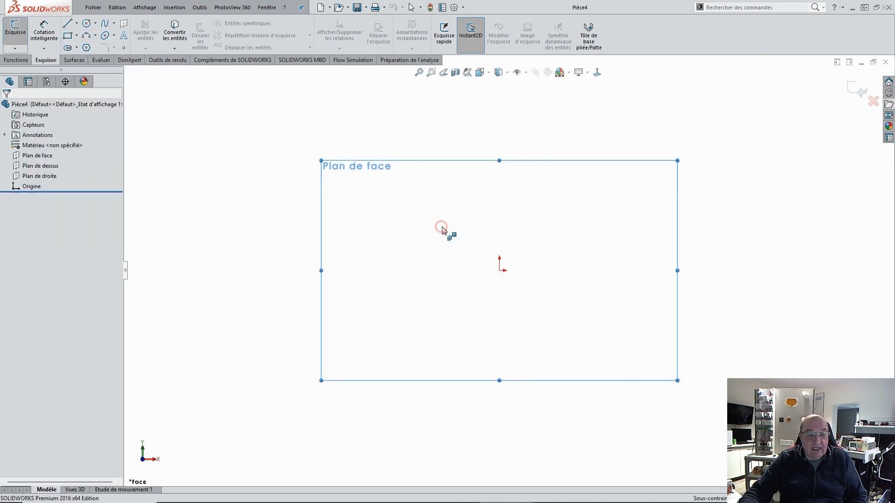
- Sketch a corner rectangle about 73 mm wide and 39 mm high, with its lower-left corner at the origin
{"action": "left_click", "coordinate": [501, 270]}
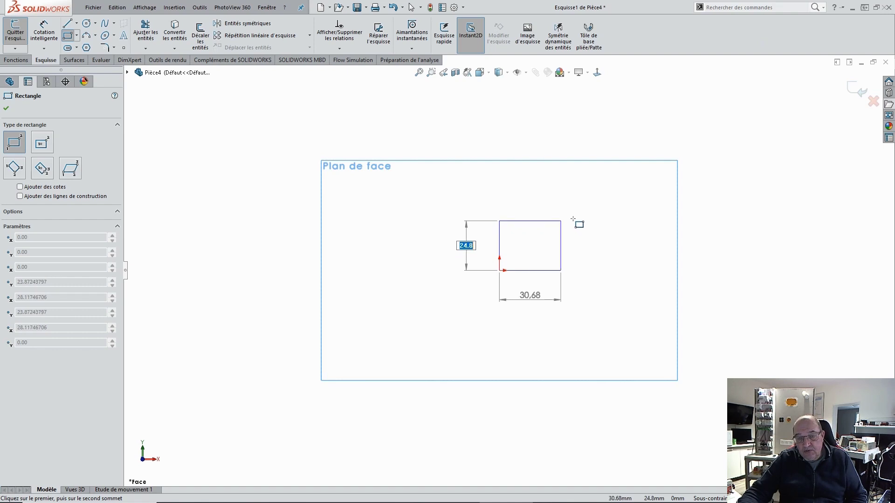
{"action": "left_click", "coordinate": [646, 191]}
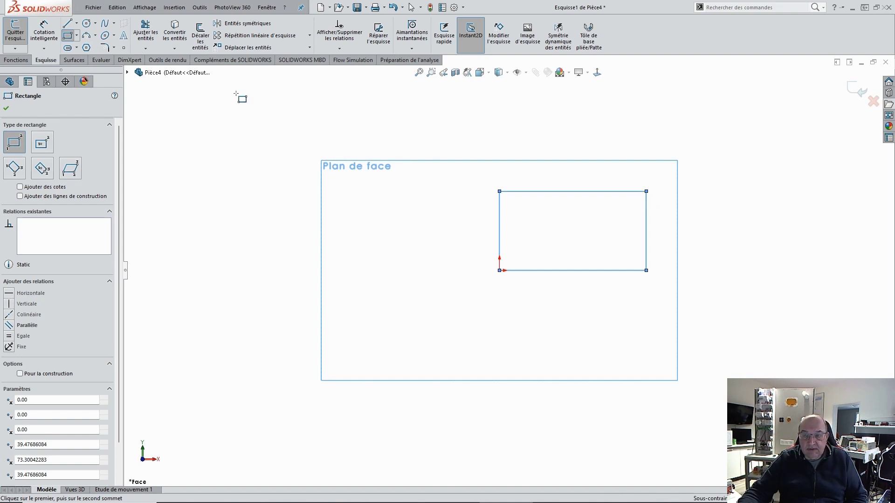
{"action": "left_click", "coordinate": [6, 109]}
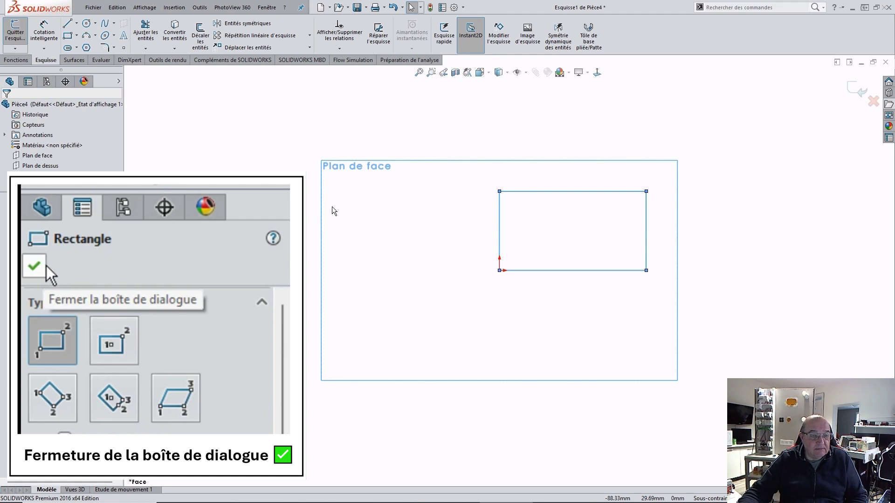
- Extrude the rectangle as a blind boss (Borgne) 10 mm deep from the sketch plane
{"action": "left_click", "coordinate": [418, 73]}
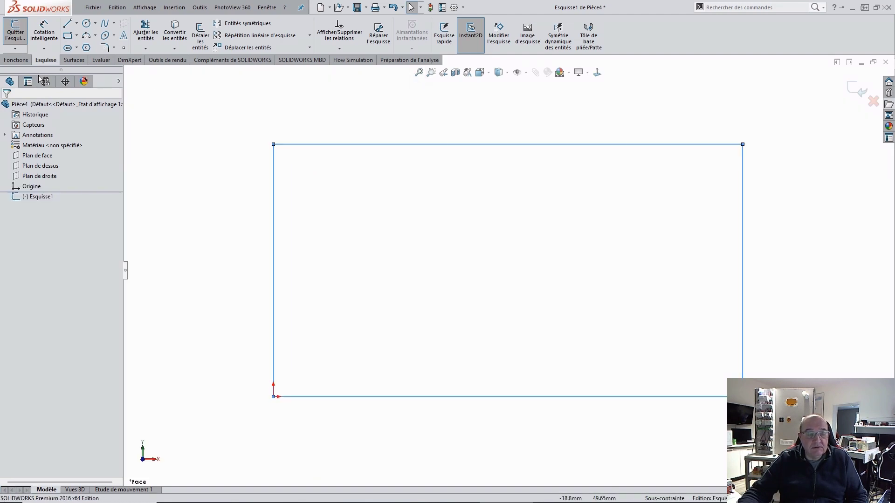
{"action": "left_click", "coordinate": [16, 60]}
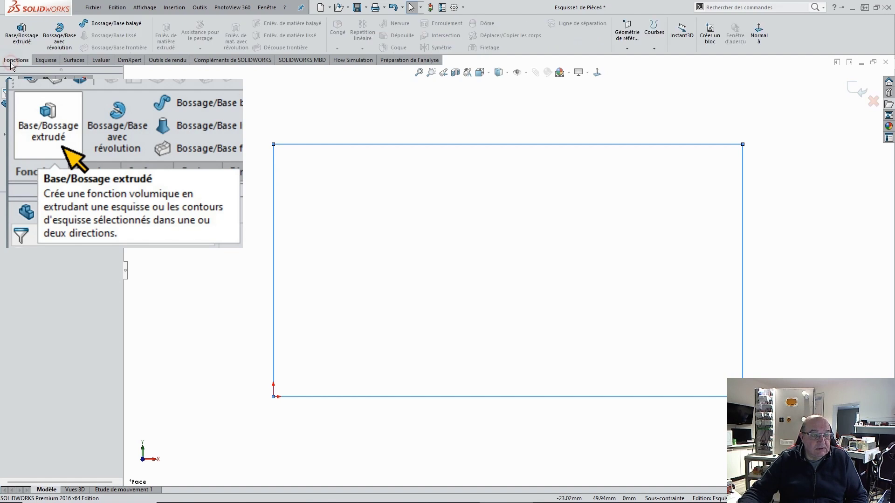
{"action": "left_click", "coordinate": [27, 40]}
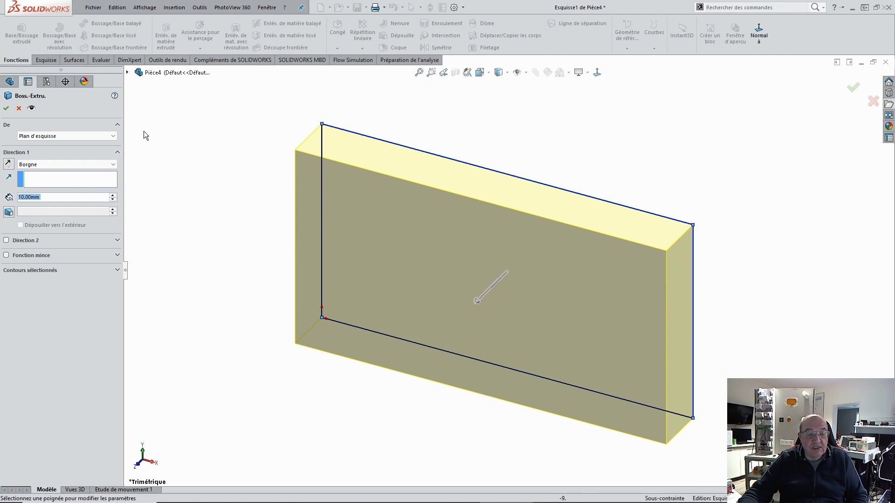
{"action": "left_click", "coordinate": [6, 109]}
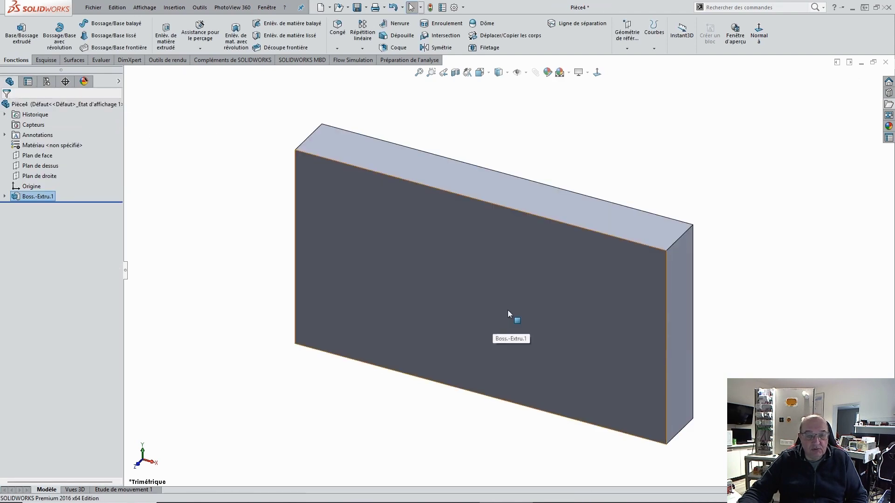
- Start a new sketch on the large front face of the extruded block
{"action": "left_click", "coordinate": [503, 273]}
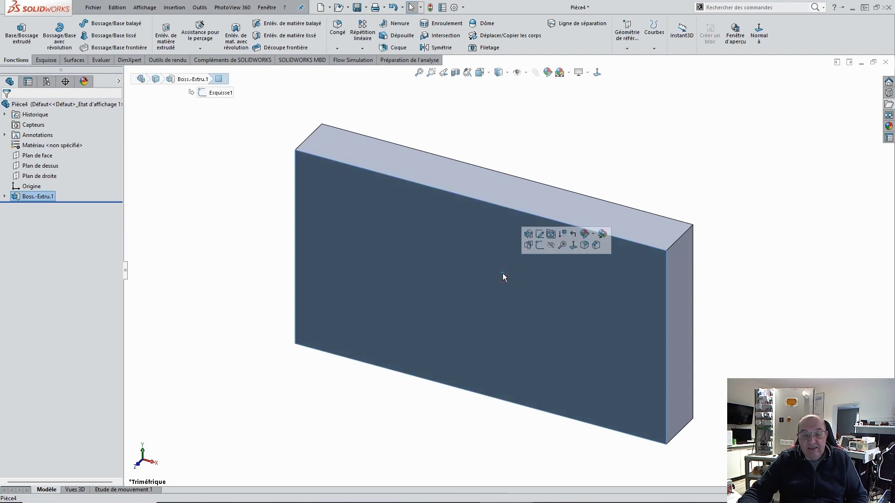
{"action": "left_click", "coordinate": [597, 73]}
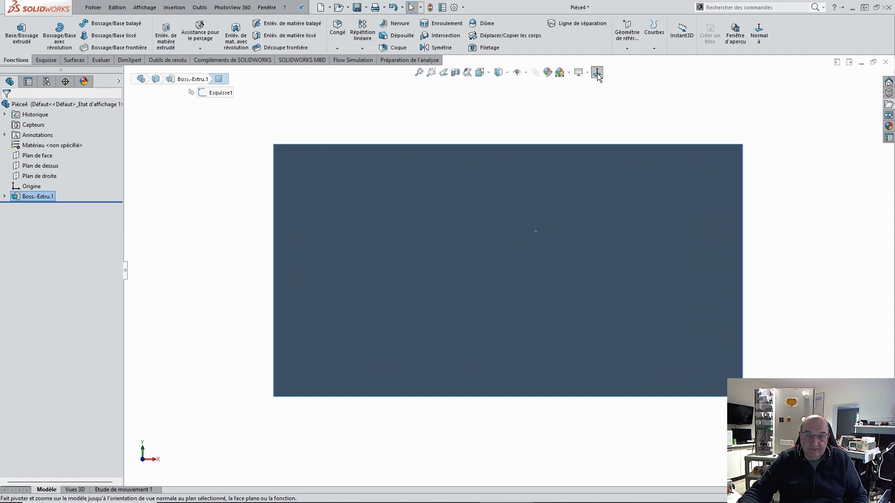
{"action": "right_click", "coordinate": [806, 245]}
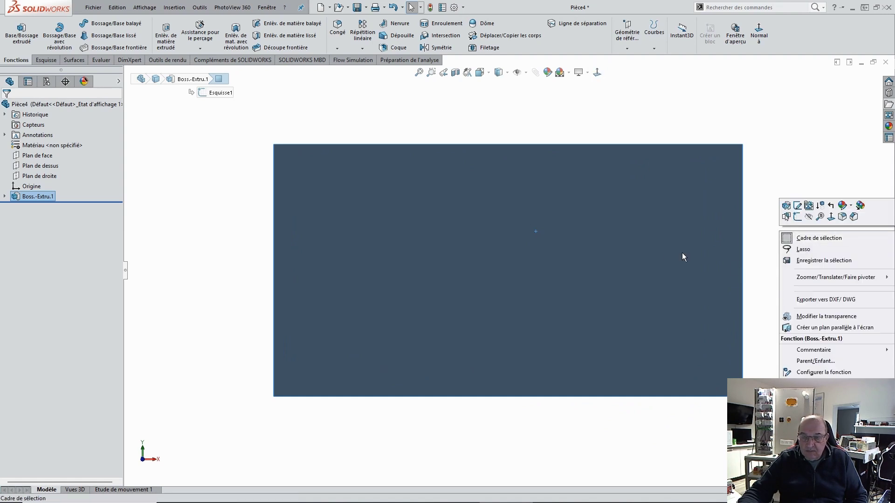
{"action": "right_click", "coordinate": [583, 265]}
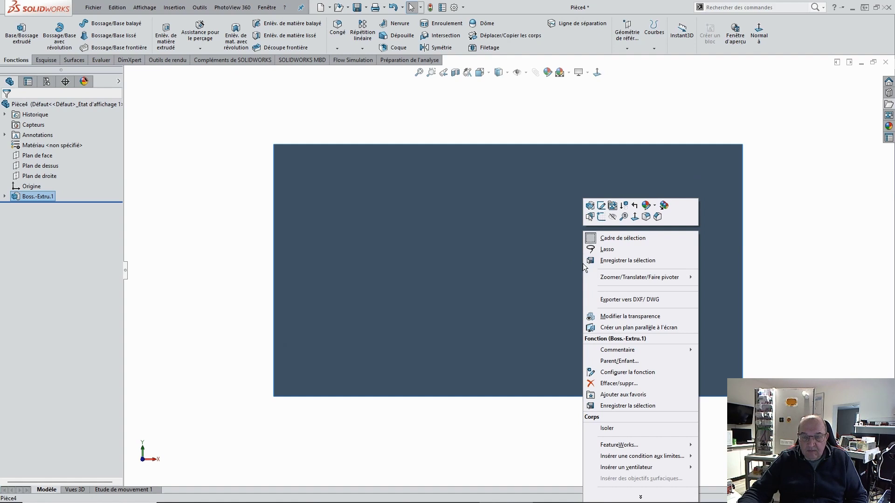
{"action": "left_click", "coordinate": [600, 216]}
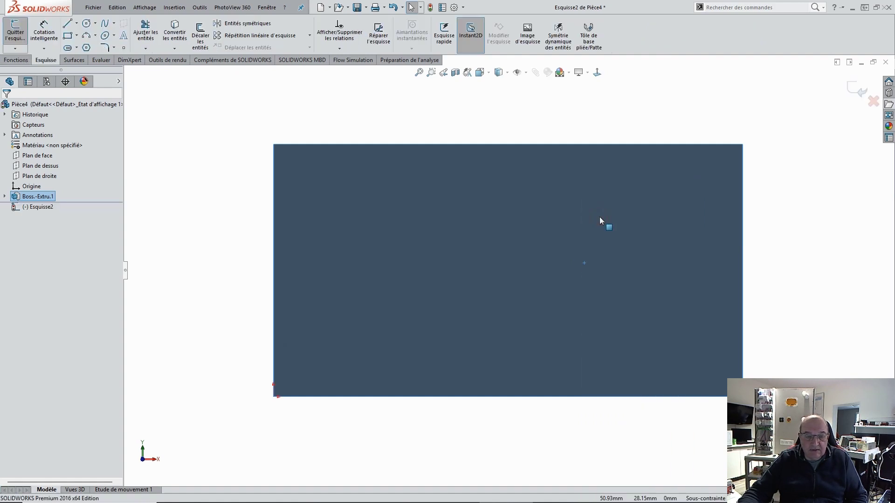
- Draw a horizontal construction line across the face from the midpoint of its left edge to the midpoint of its right edge
{"action": "right_click", "coordinate": [400, 248]}
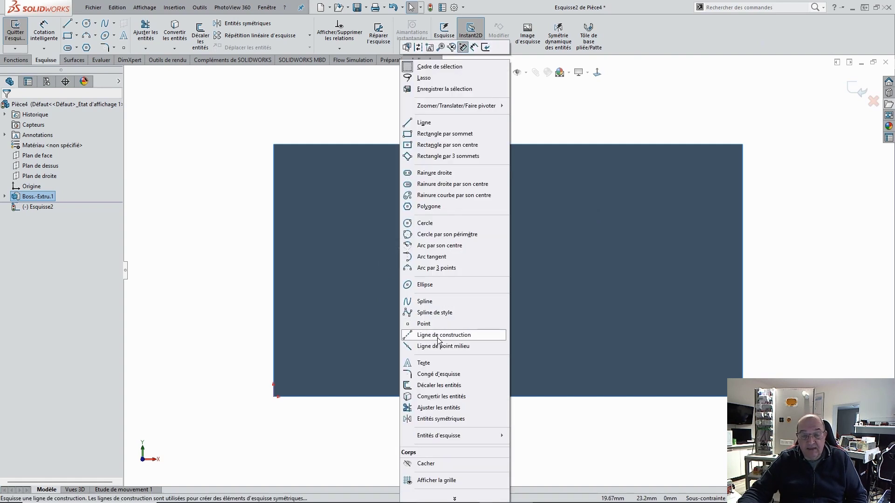
{"action": "left_click", "coordinate": [441, 336]}
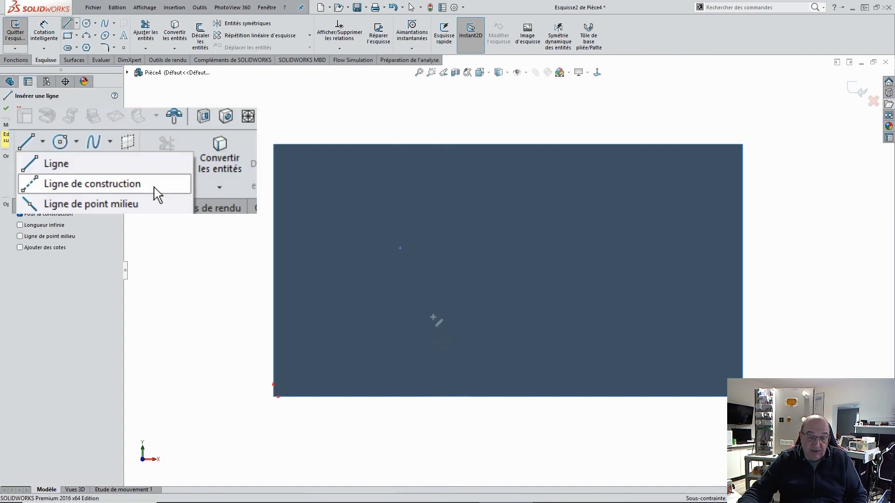
{"action": "left_click", "coordinate": [273, 270]}
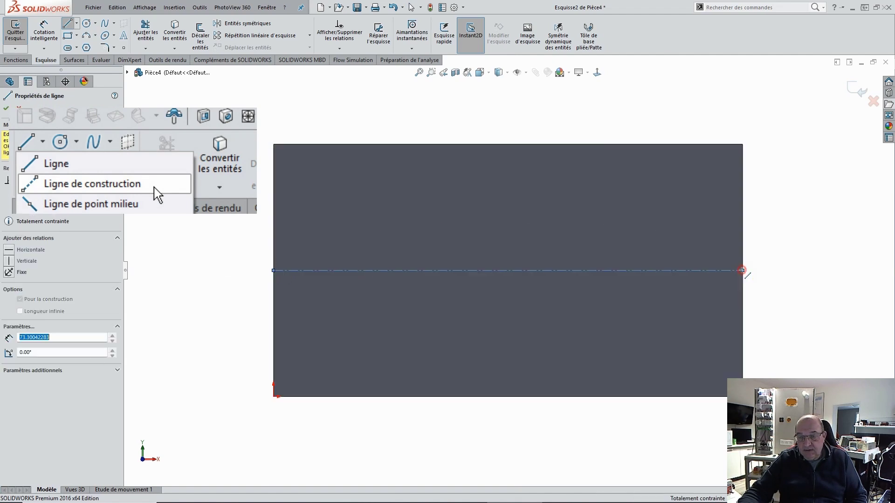
{"action": "left_click", "coordinate": [742, 270]}
{"action": "key", "text": "Escape"}
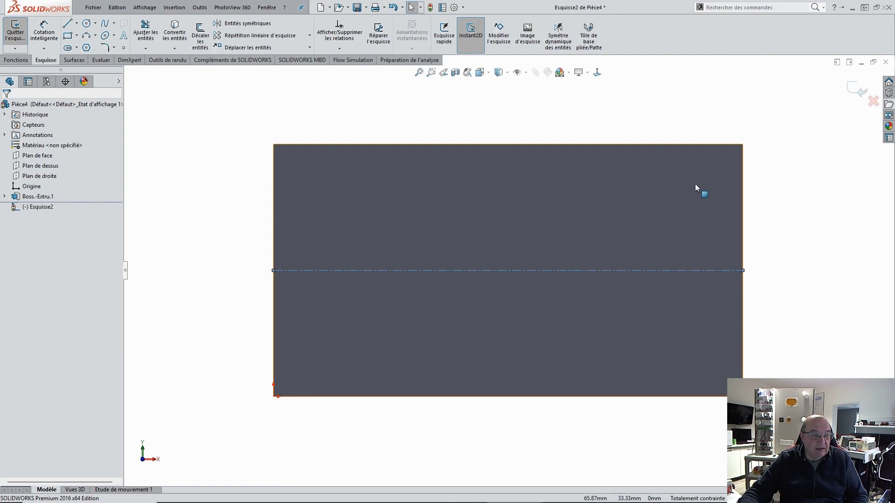
{"action": "left_click", "coordinate": [535, 125]}
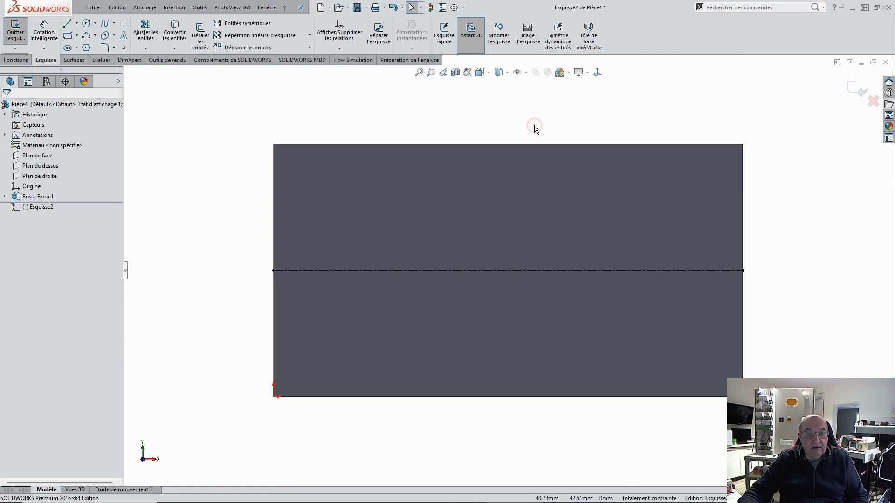
- Add the sketch text BONJOUR along the horizontal construction line and centre it on the line
{"action": "left_click", "coordinate": [123, 36]}
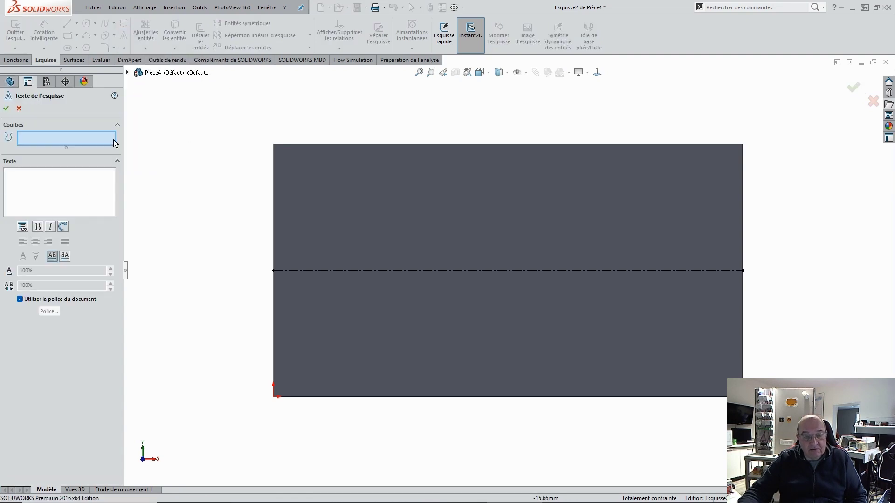
{"action": "left_click", "coordinate": [353, 270]}
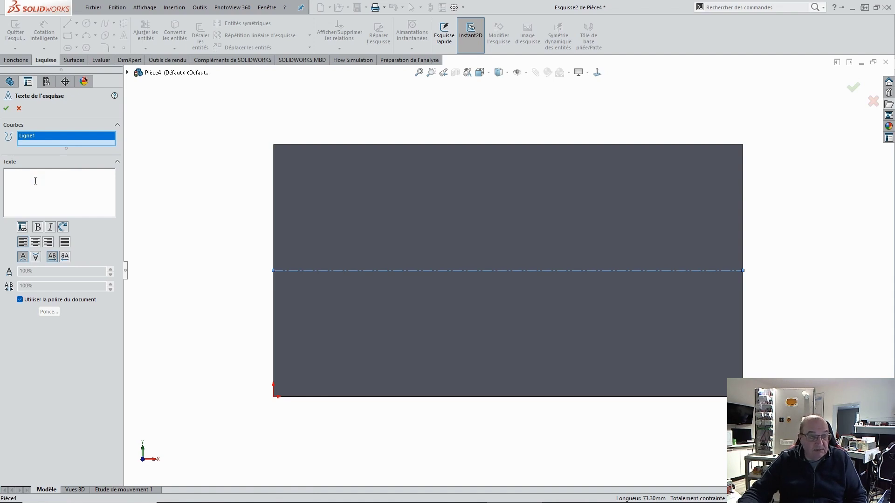
{"action": "type", "text": "B"}
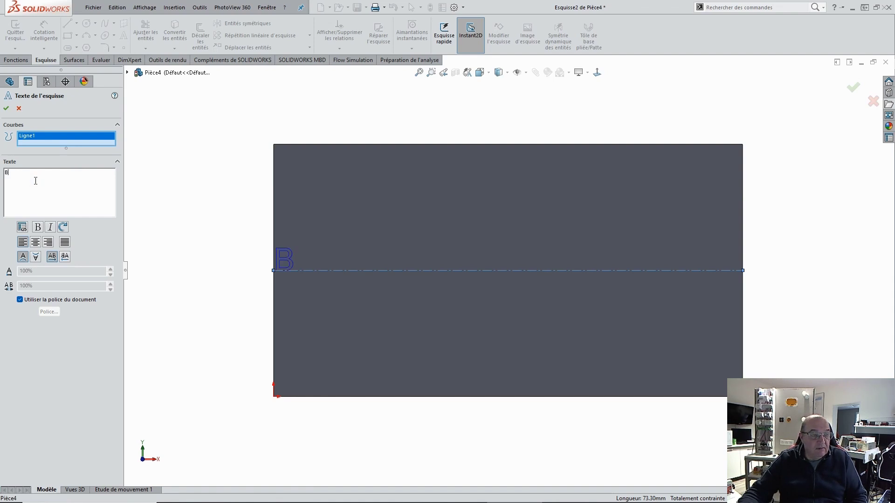
{"action": "type", "text": "ONJOUR"}
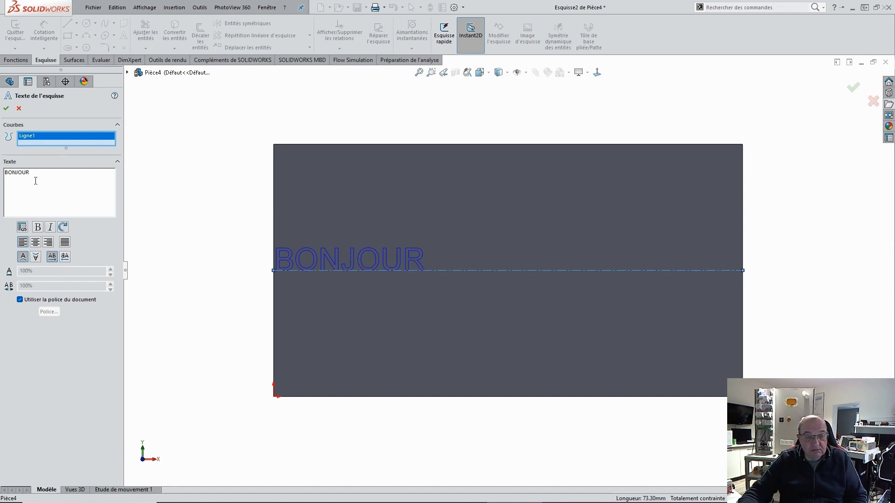
{"action": "left_click", "coordinate": [36, 244]}
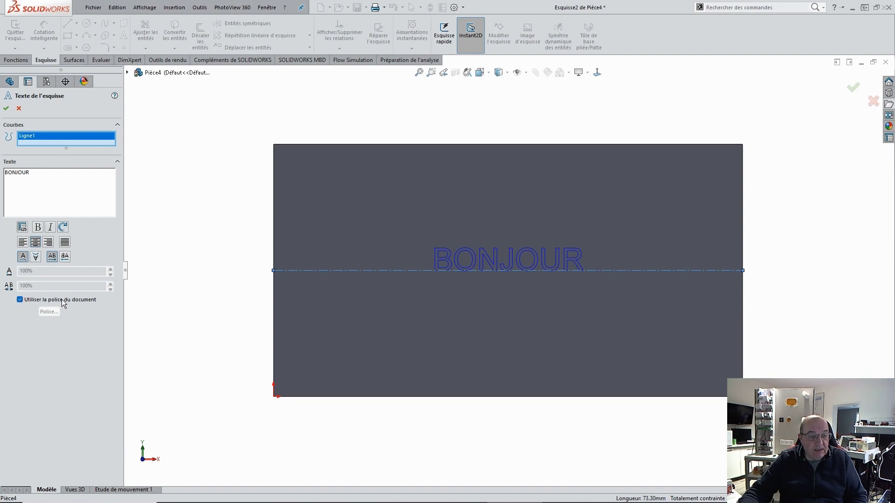
- Stop using the document font for the sketch text, accept Arial Normal at 3.50 mm height, and finish the text
{"action": "left_click", "coordinate": [20, 299]}
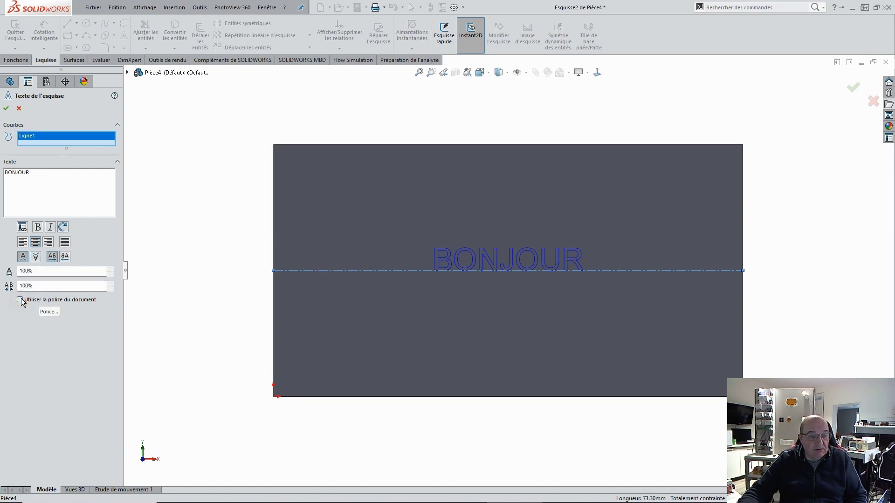
{"action": "left_click", "coordinate": [45, 313]}
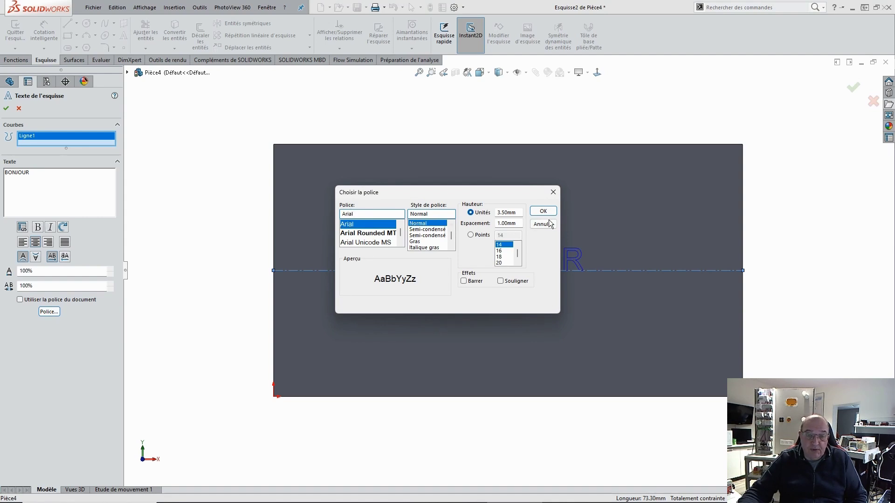
{"action": "left_click", "coordinate": [543, 213]}
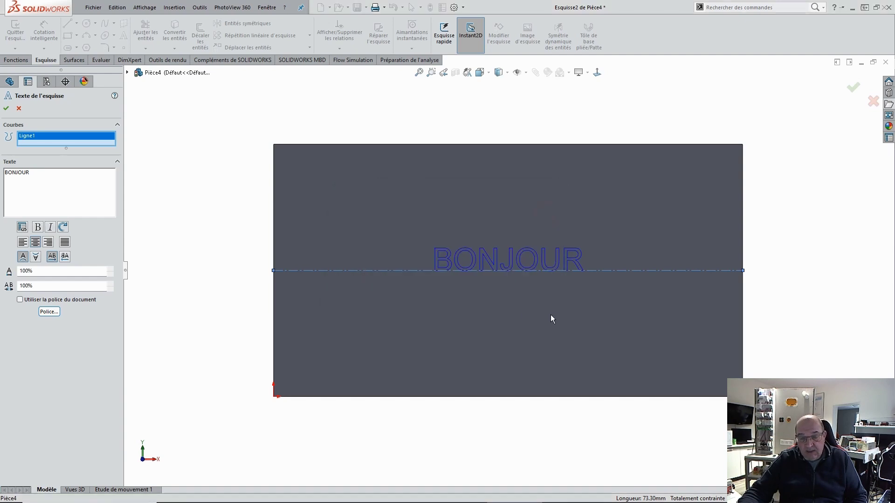
{"action": "left_click", "coordinate": [6, 109]}
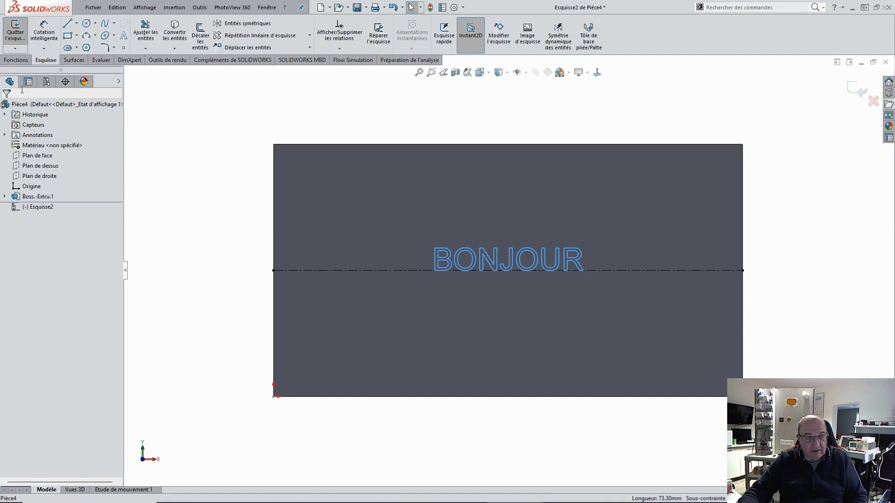
- Extrude the BONJOUR text as a blind boss (Borgne) 2 mm deep from the sketch plane, merged with the block
{"action": "left_click", "coordinate": [15, 60]}
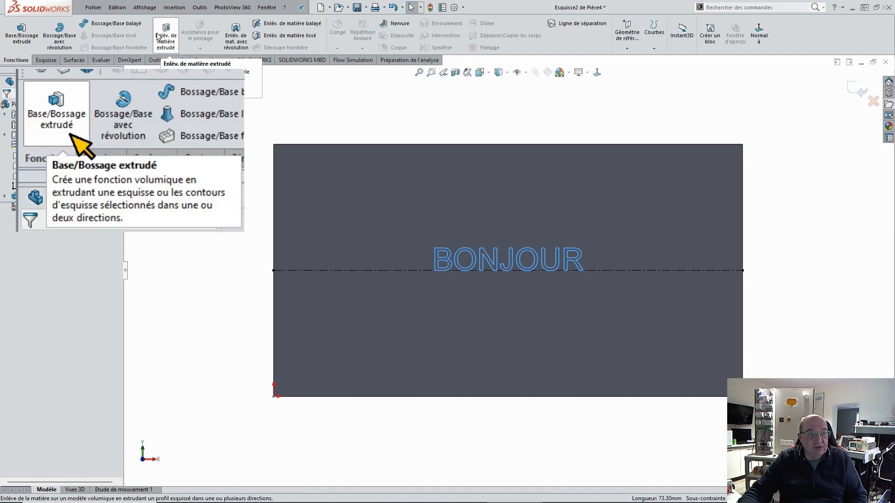
{"action": "left_click", "coordinate": [23, 35]}
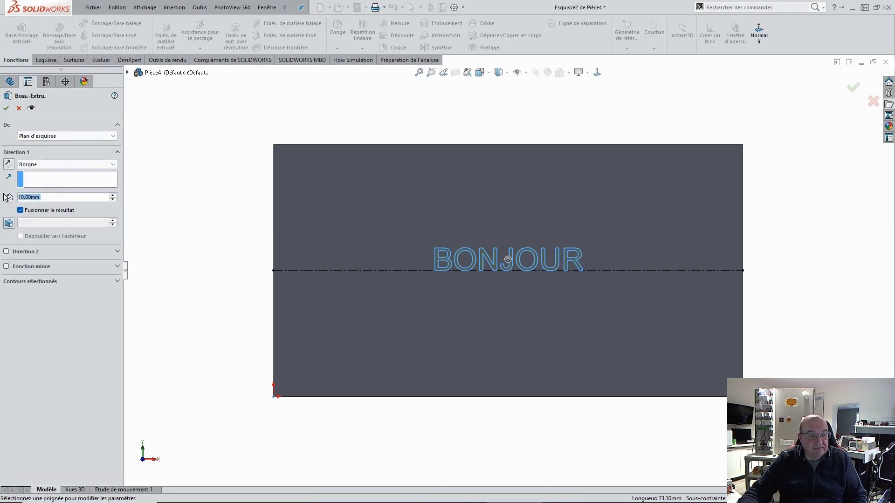
{"action": "type", "text": "2"}
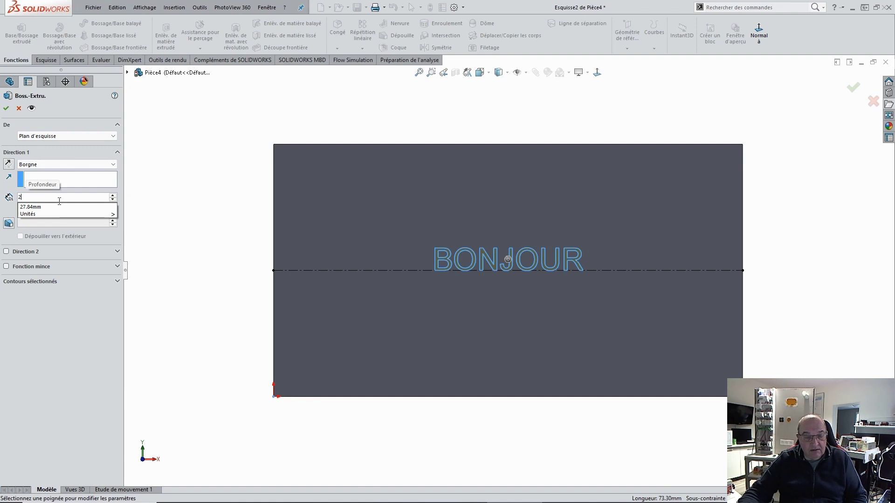
{"action": "left_click", "coordinate": [76, 328]}
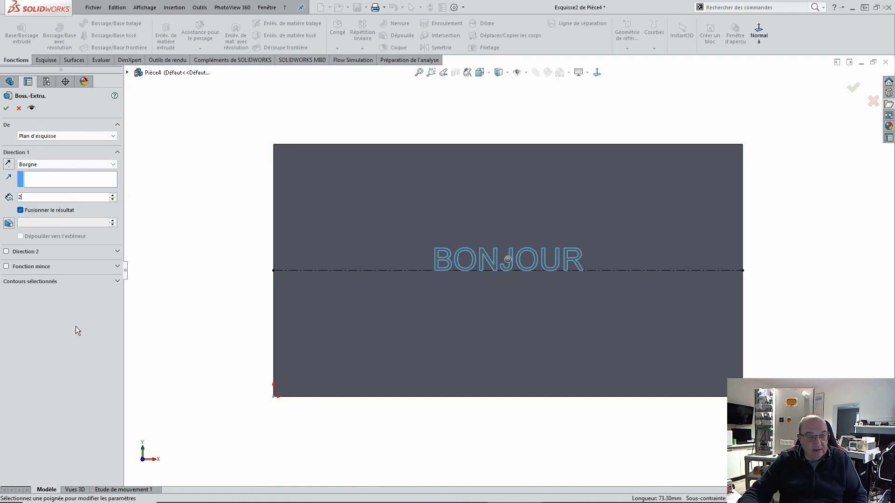
{"action": "left_click", "coordinate": [71, 342]}
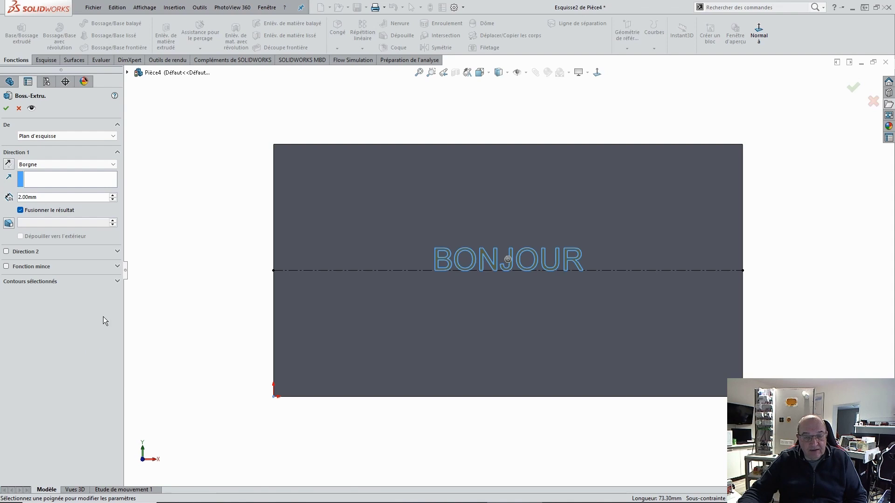
{"action": "middle_click_drag", "start_coordinate": [619, 427], "coordinate": [565, 449]}
{"action": "scroll", "coordinate": [505, 281], "scroll_direction": "down", "scroll_amount": 2}
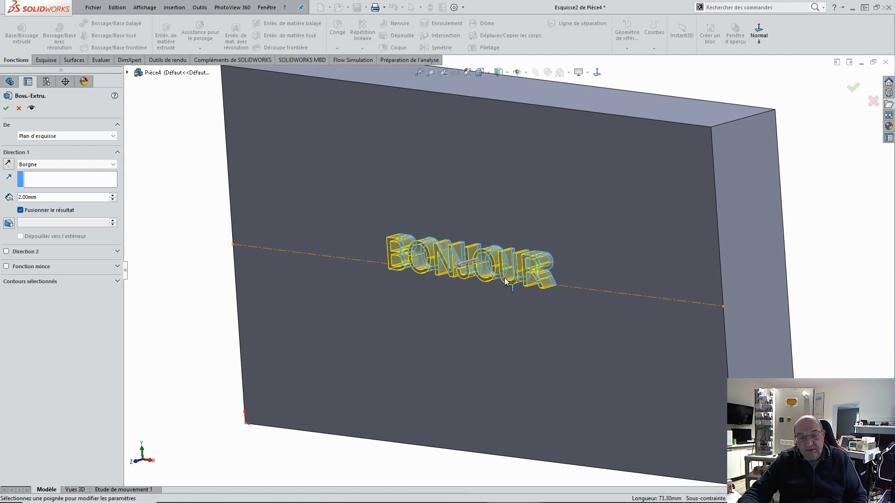
{"action": "left_click", "coordinate": [5, 109]}
{"action": "middle_click_drag", "start_coordinate": [326, 292], "coordinate": [355, 256]}
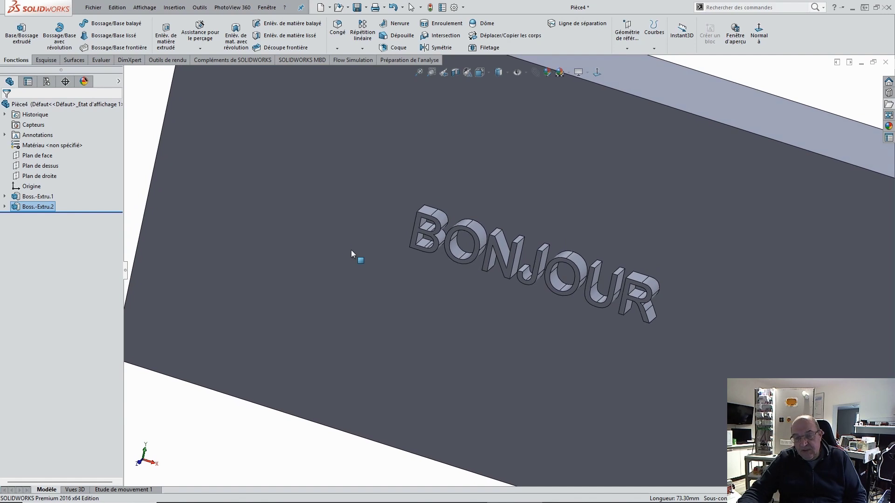
{"action": "left_click", "coordinate": [770, 80]}
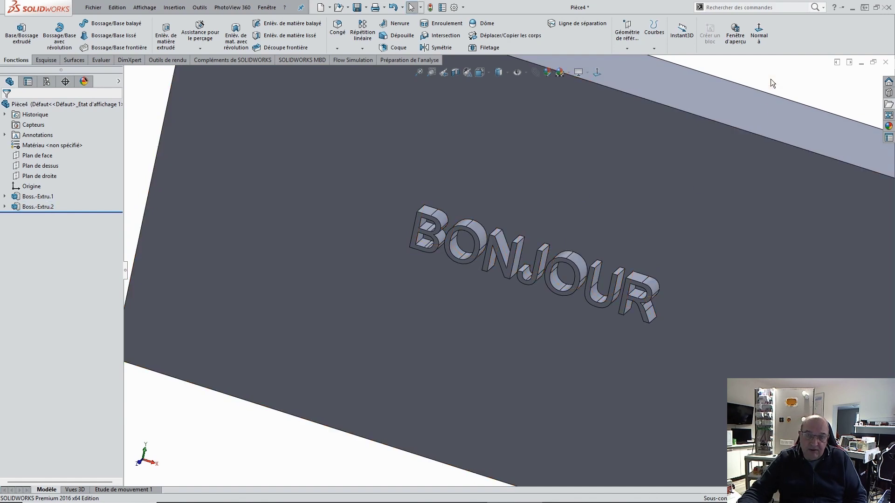